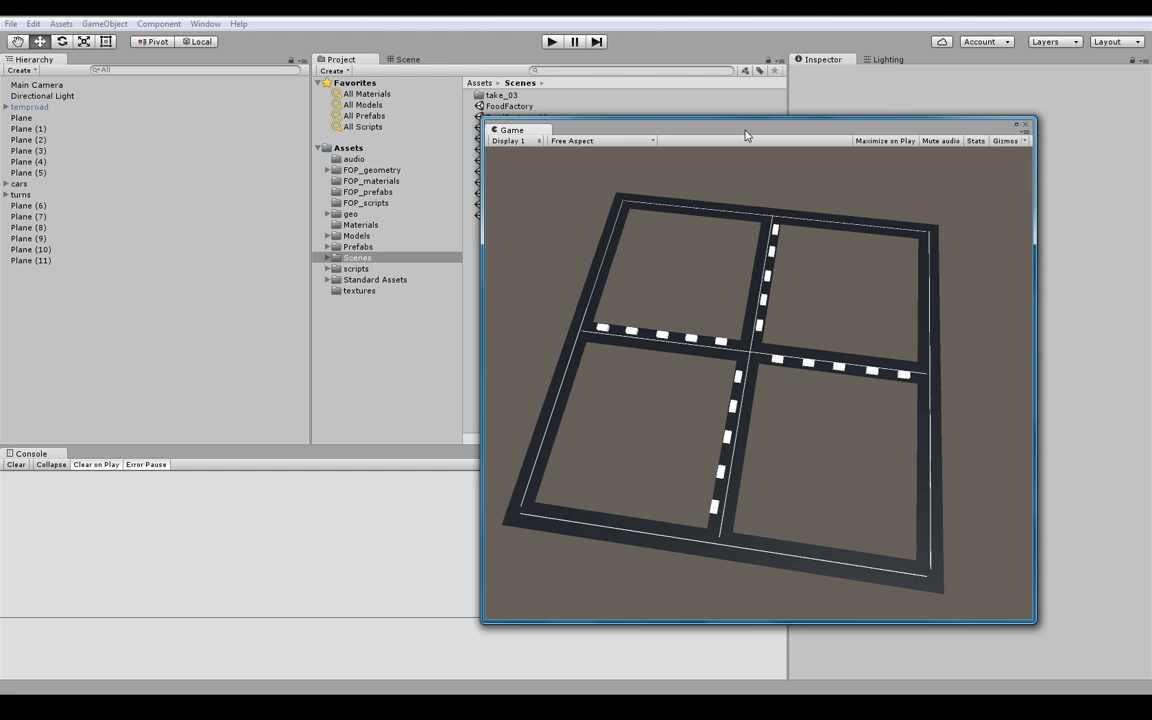
# - Enlarge the floating Game window and run the grid road scene
pyautogui.moveTo(724, 135); pyautogui.dragTo(357, 100)
pyautogui.moveTo(671, 593); pyautogui.dragTo(1013, 662)
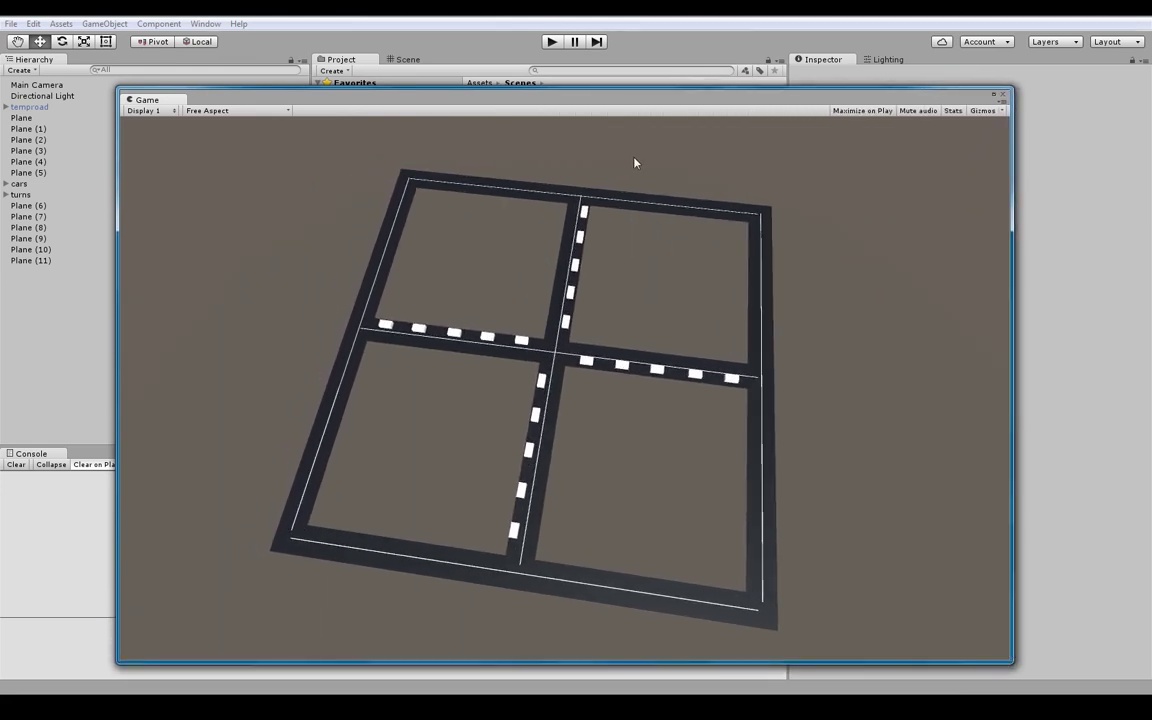
pyautogui.click(550, 43)
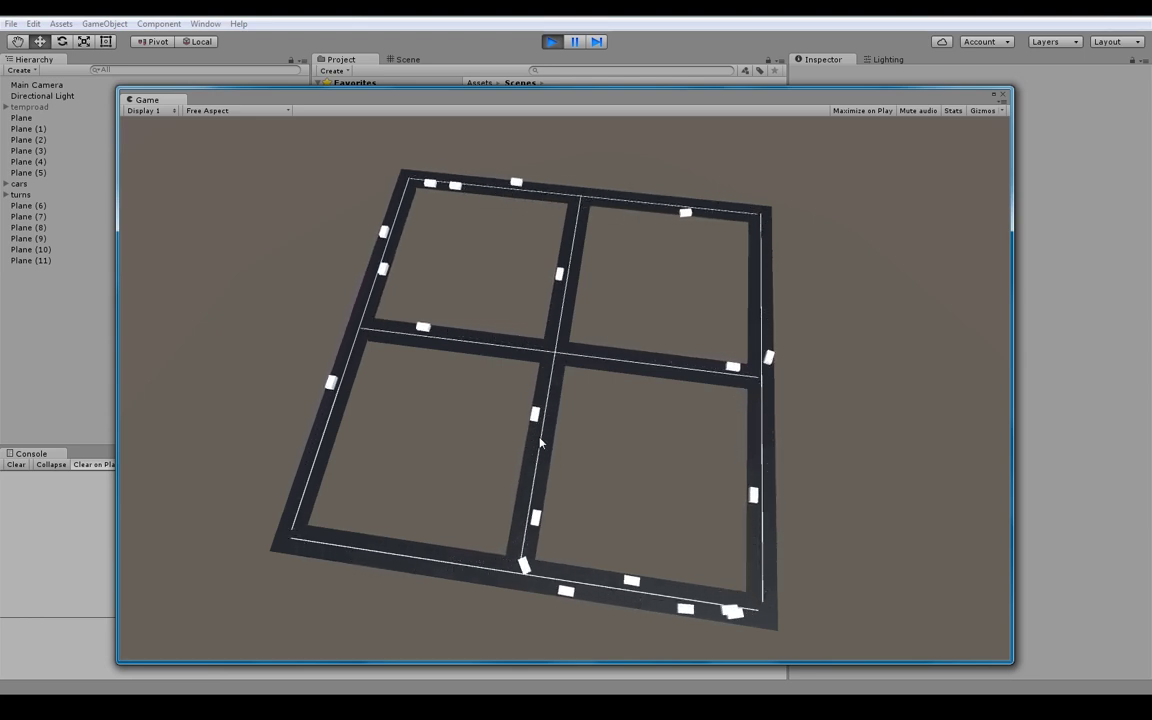
# - Move the Game window aside, inspect the cars driving on the grid roads in the Scene view, and stop the simulation
pyautogui.click(551, 41)
pyautogui.moveTo(570, 101); pyautogui.dragTo(552, 256)
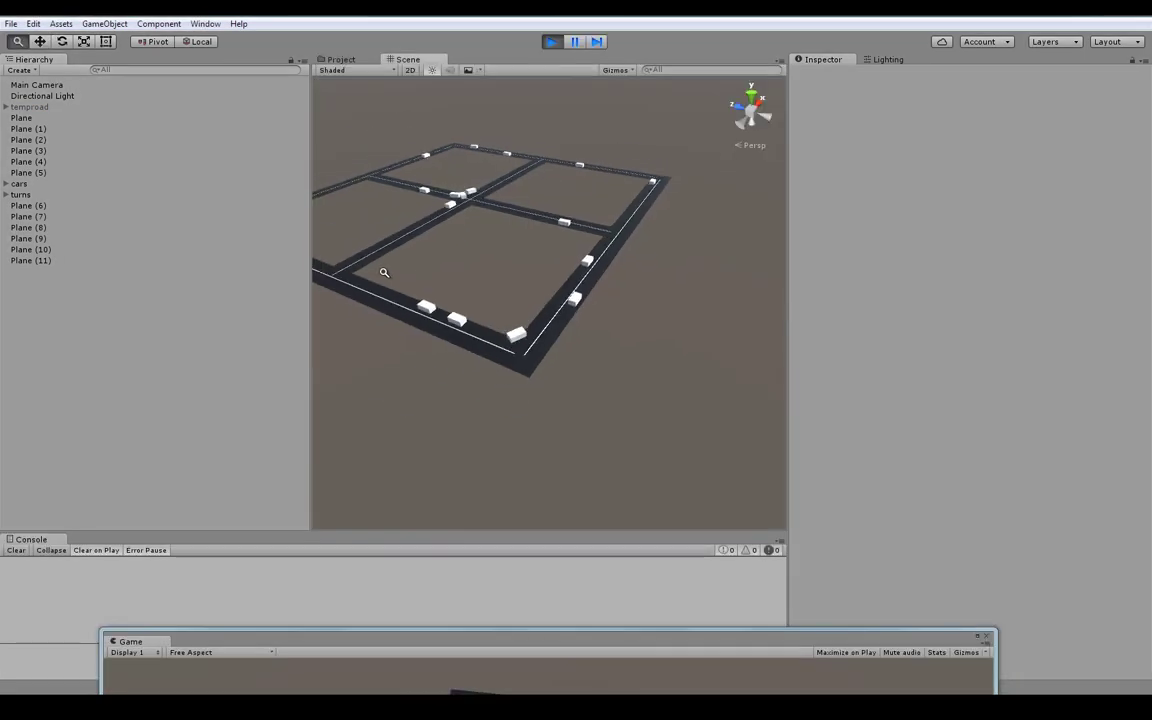
pyautogui.keyDown('alt'); pyautogui.moveTo(600, 390); pyautogui.dragTo(469, 411); pyautogui.keyUp('alt')
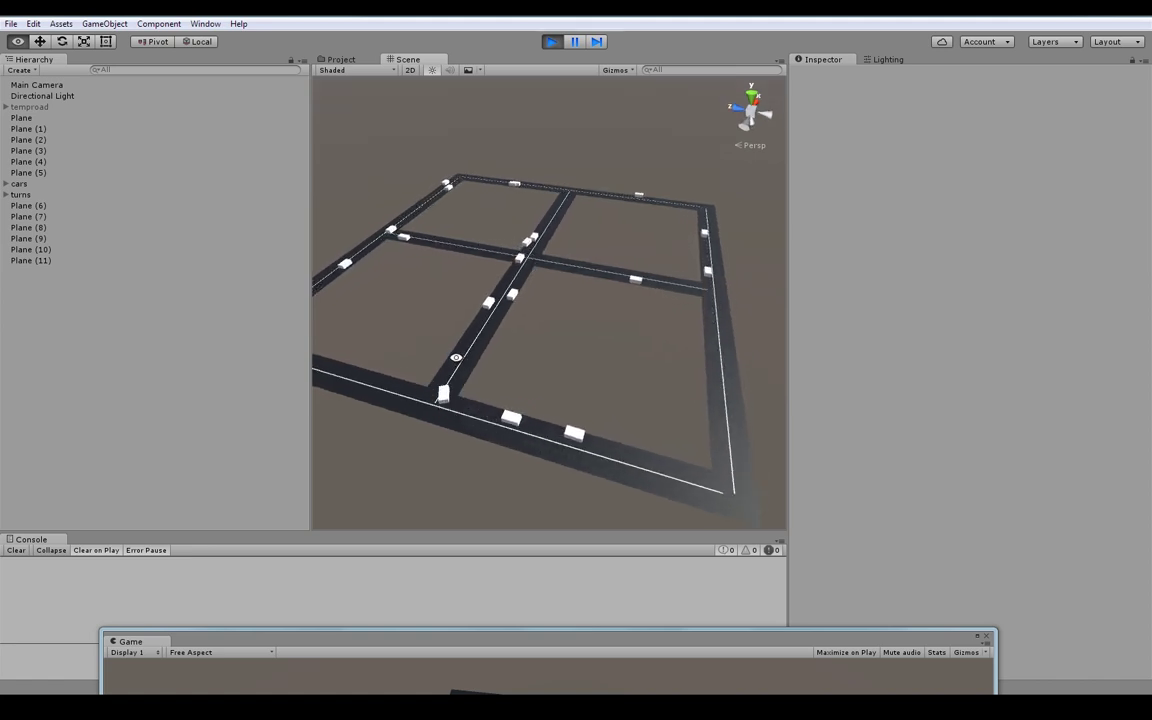
pyautogui.moveTo(621, 365)
pyautogui.keyDown('alt'); pyautogui.mouseDown()
pyautogui.moveTo(586, 381)
pyautogui.moveTo(609, 419)
pyautogui.moveTo(501, 291)
pyautogui.moveTo(568, 393)
pyautogui.moveTo(624, 365)
pyautogui.mouseUp(); pyautogui.keyUp('alt')
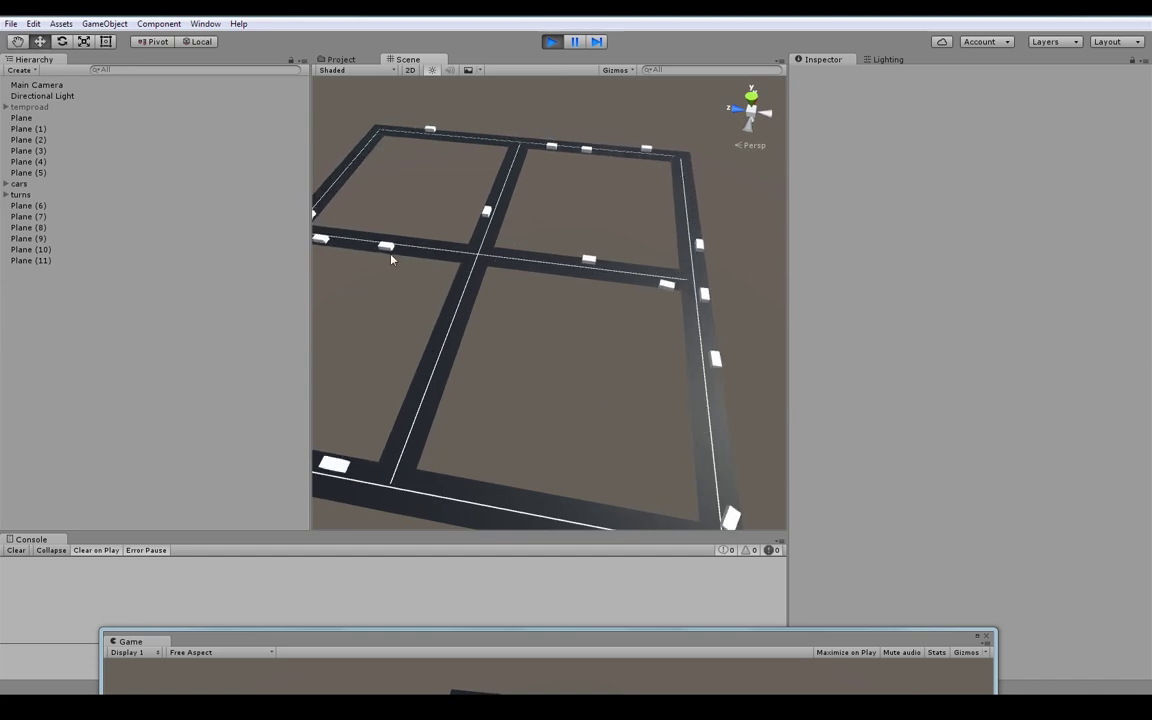
pyautogui.moveTo(522, 370); pyautogui.dragTo(583, 355, button='middle')
pyautogui.scroll(-6, 584, 356)
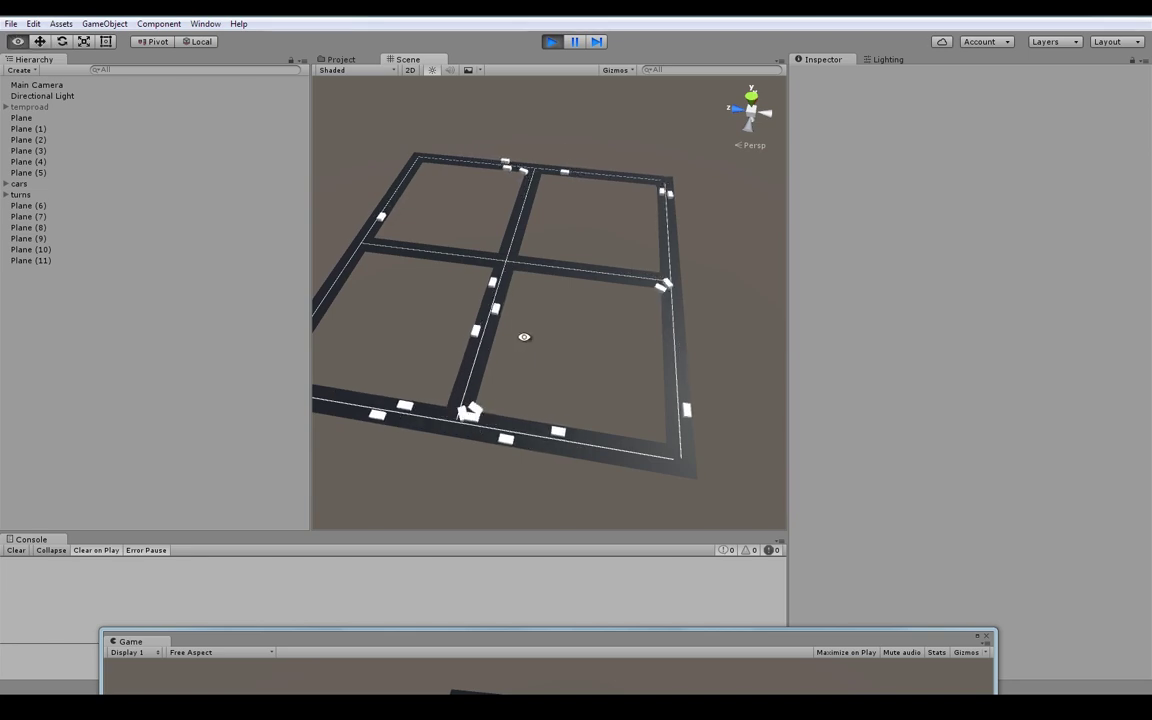
pyautogui.moveTo(525, 337); pyautogui.dragTo(557, 349, button='middle')
pyautogui.click(551, 41)
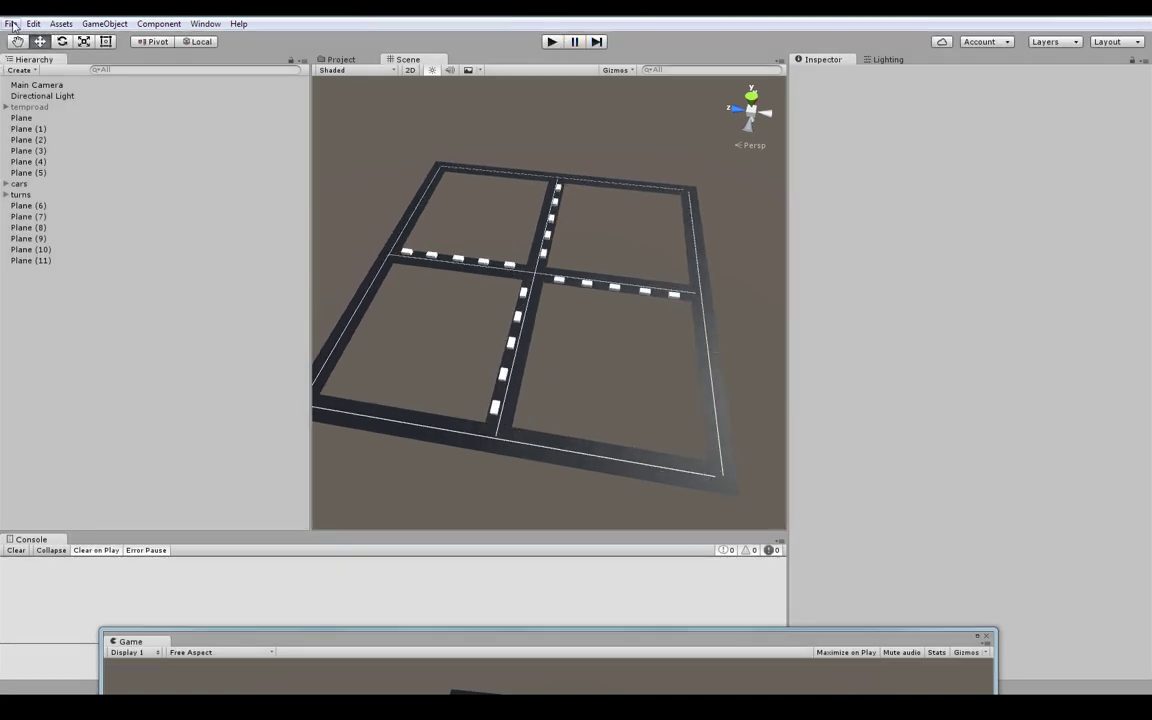
# - Open the road scene containing the roundabout from the project's Assets > Scenes folder
pyautogui.click(10, 24)
pyautogui.click(40, 54)
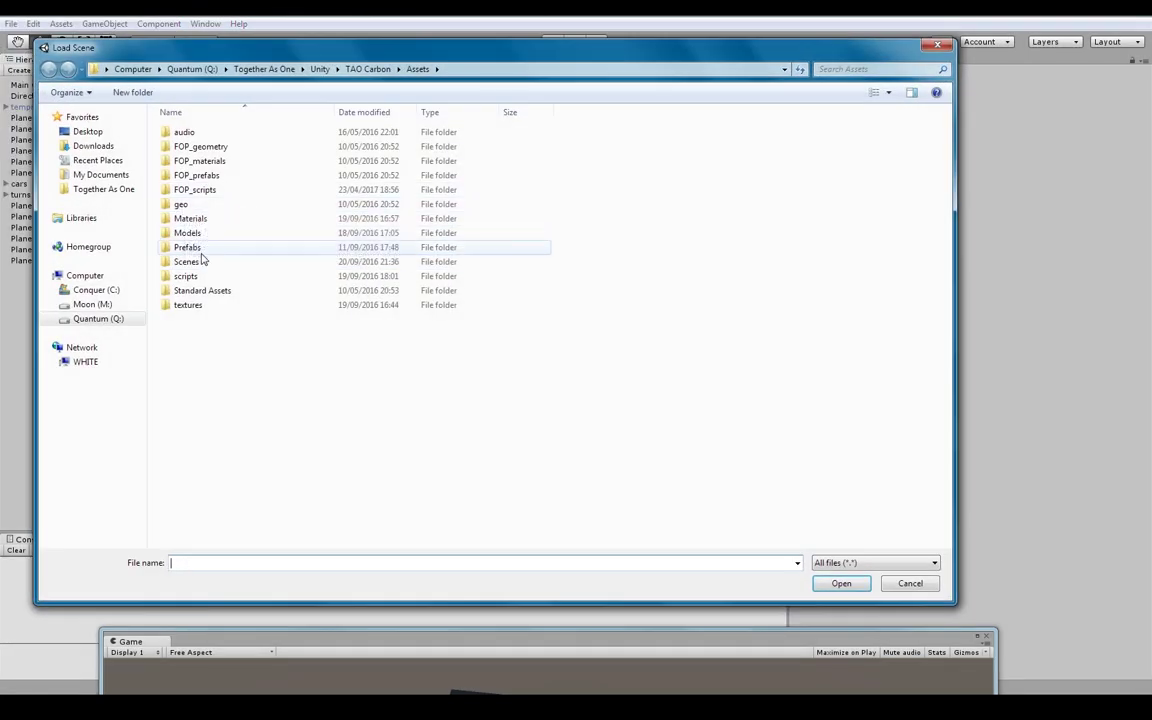
pyautogui.doubleClick(200, 261)
pyautogui.click(206, 200)
pyautogui.doubleClick(206, 200)
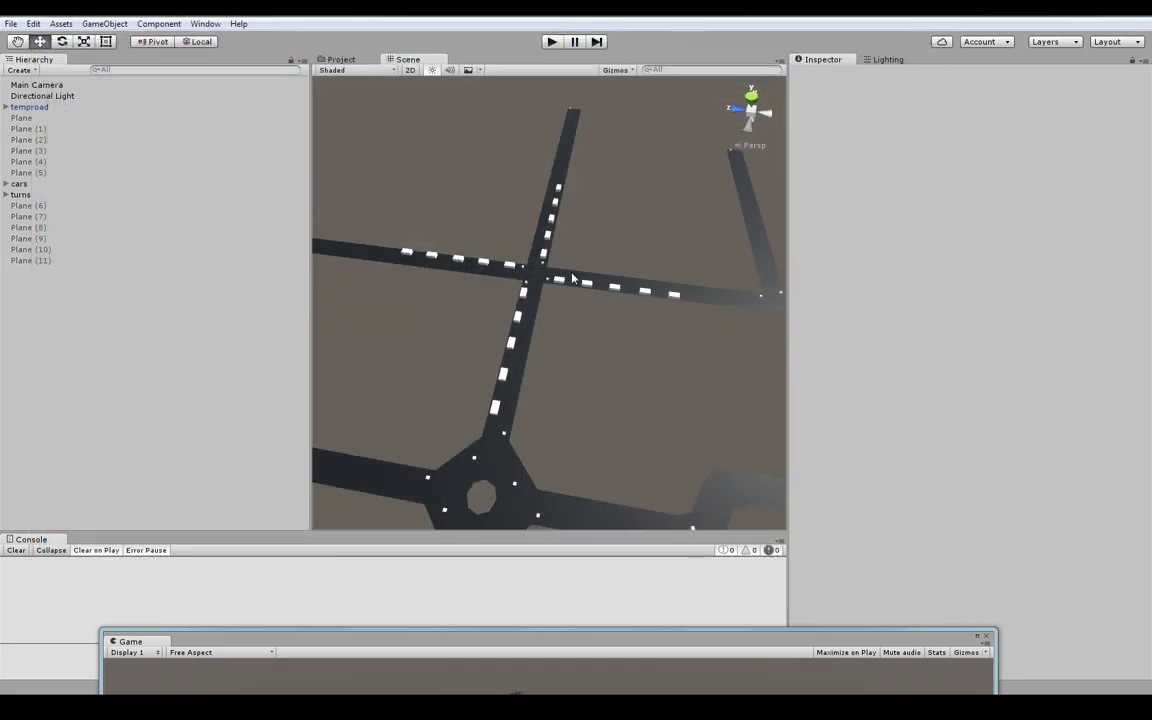
# - Examine the whole road layout, including its roundabout, crossroads and T-junctions, from several angles
pyautogui.moveTo(681, 416); pyautogui.dragTo(660, 356, button='right')
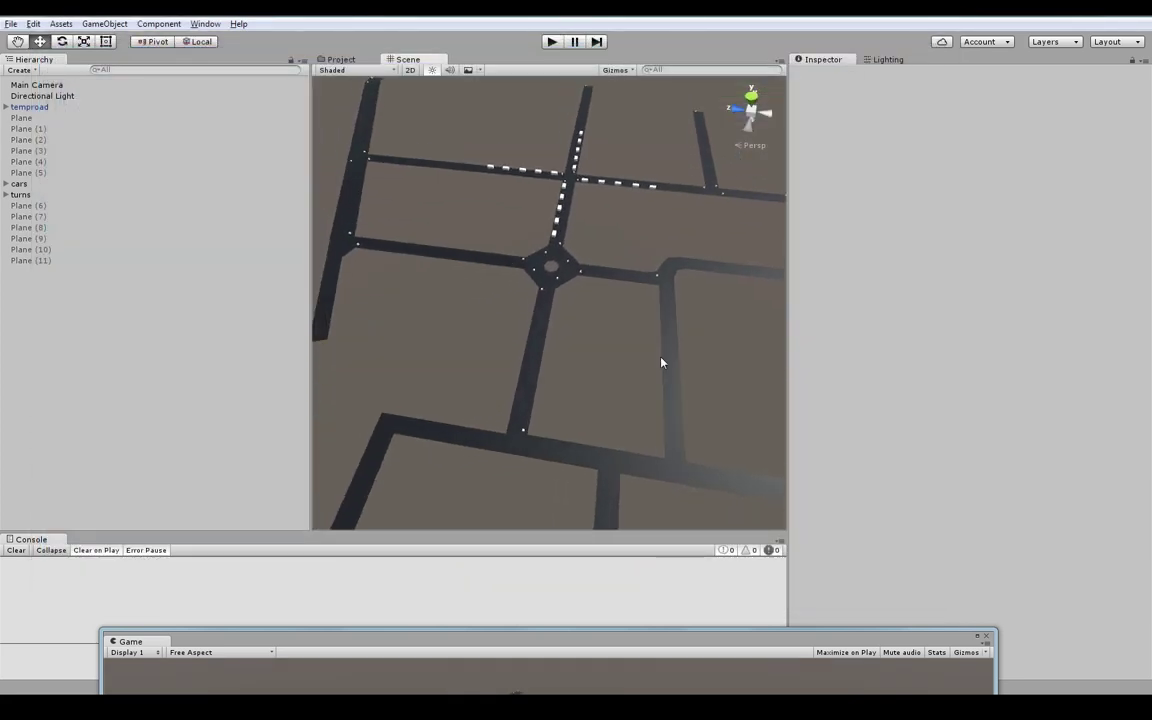
pyautogui.scroll(-3, 661, 363)
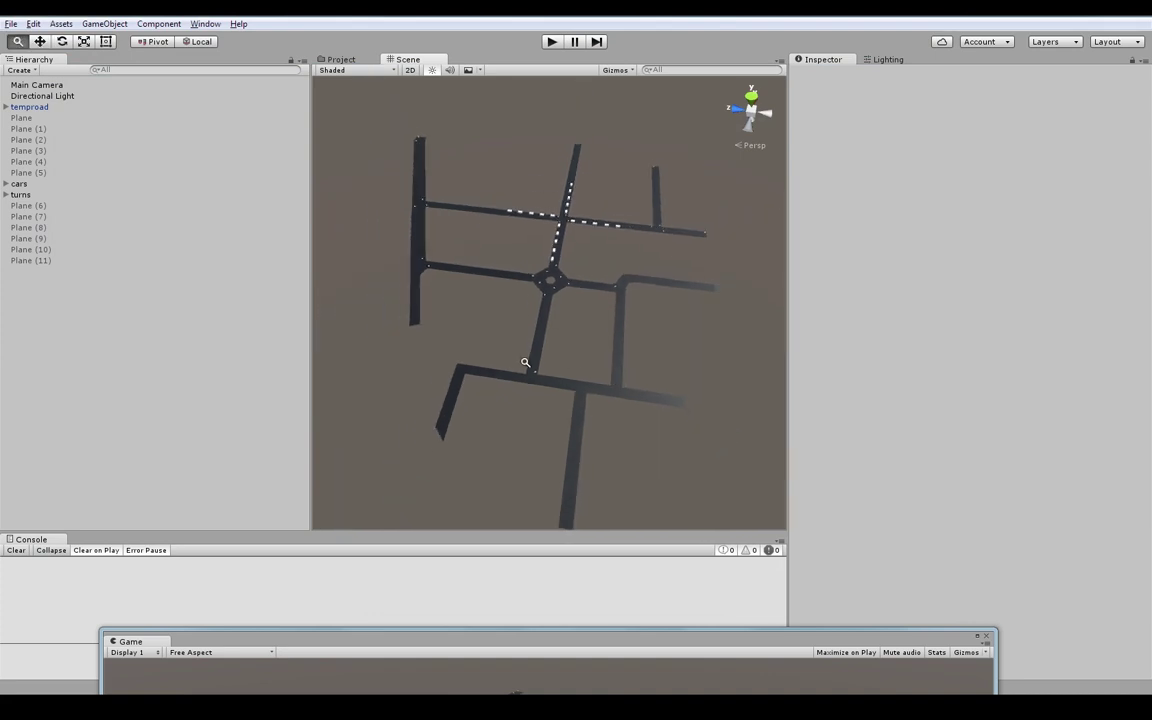
pyautogui.keyDown('alt'); pyautogui.moveTo(525, 363); pyautogui.dragTo(697, 398); pyautogui.keyUp('alt')
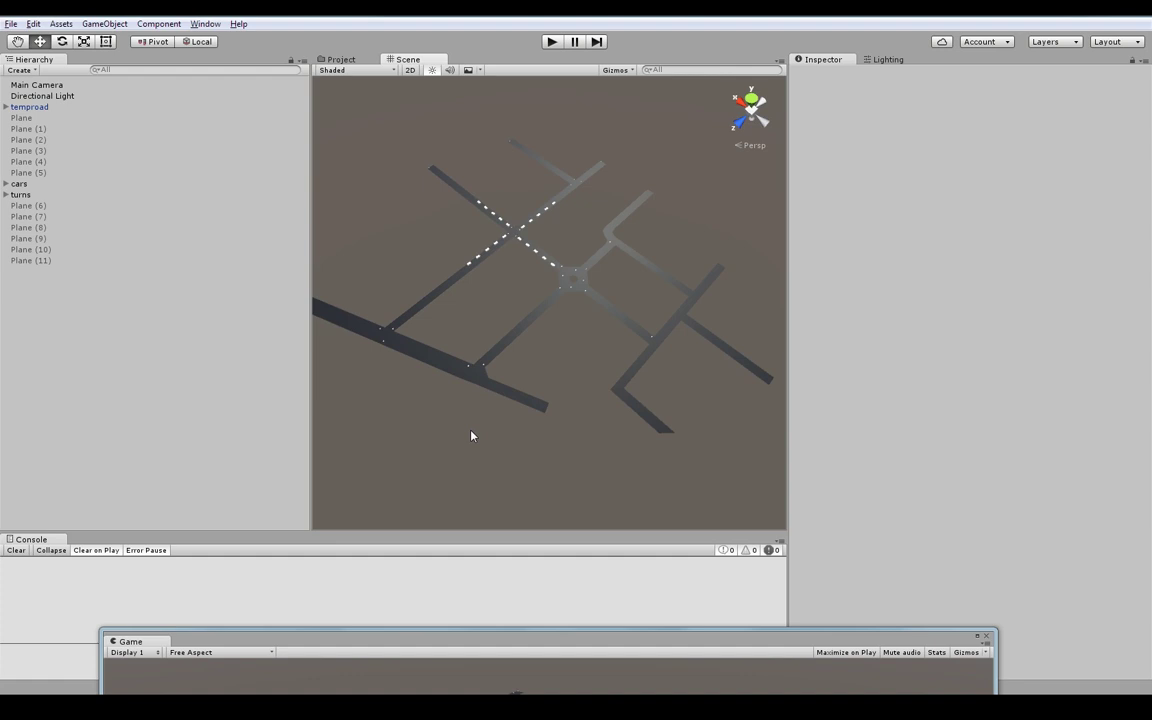
pyautogui.moveTo(468, 455); pyautogui.dragTo(501, 432, button='right')
pyautogui.moveTo(488, 380); pyautogui.dragTo(493, 407, button='right')
pyautogui.keyDown('alt'); pyautogui.moveTo(494, 408); pyautogui.dragTo(535, 406); pyautogui.keyUp('alt')
pyautogui.moveTo(535, 406); pyautogui.dragTo(483, 411, button='middle')
pyautogui.keyDown('alt'); pyautogui.moveTo(483, 411); pyautogui.dragTo(546, 411); pyautogui.keyUp('alt')
pyautogui.moveTo(546, 411); pyautogui.dragTo(516, 434, button='middle')
pyautogui.moveTo(516, 435)
pyautogui.mouseDown(button='right')
pyautogui.moveTo(540, 404)
pyautogui.moveTo(489, 411)
pyautogui.moveTo(497, 444)
pyautogui.mouseUp(button='right')
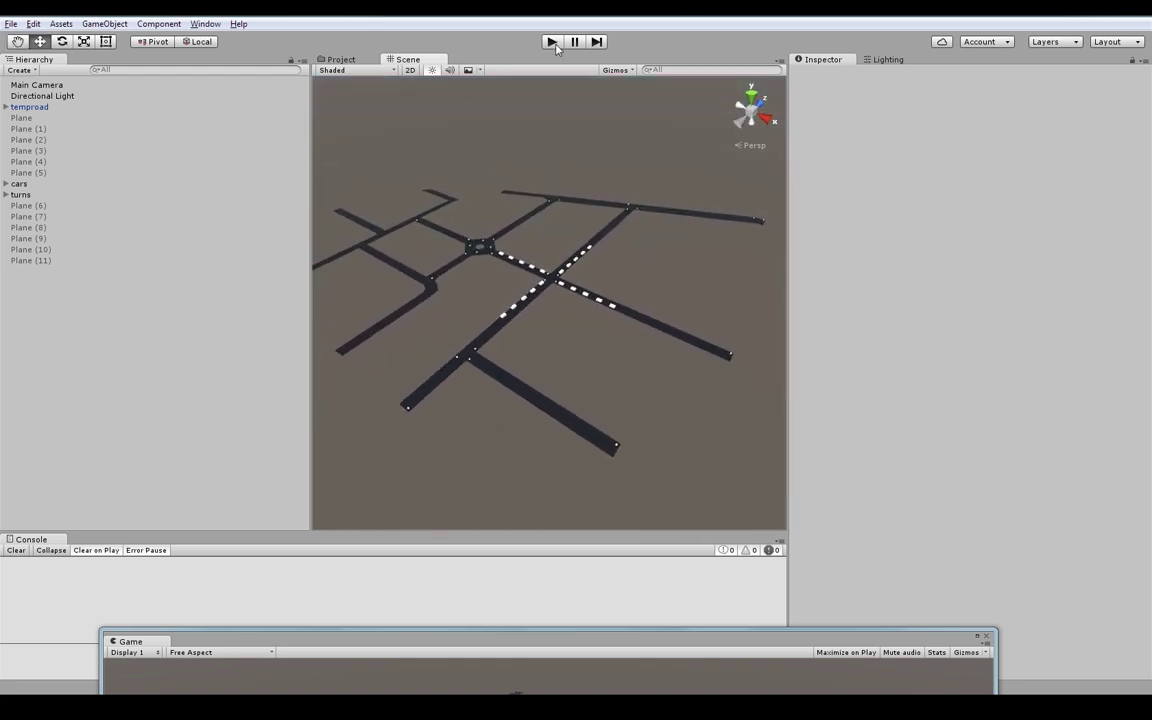
# - Widen the Scene view on both sides and run the roundabout road scene
pyautogui.moveTo(307, 364); pyautogui.dragTo(137, 364)
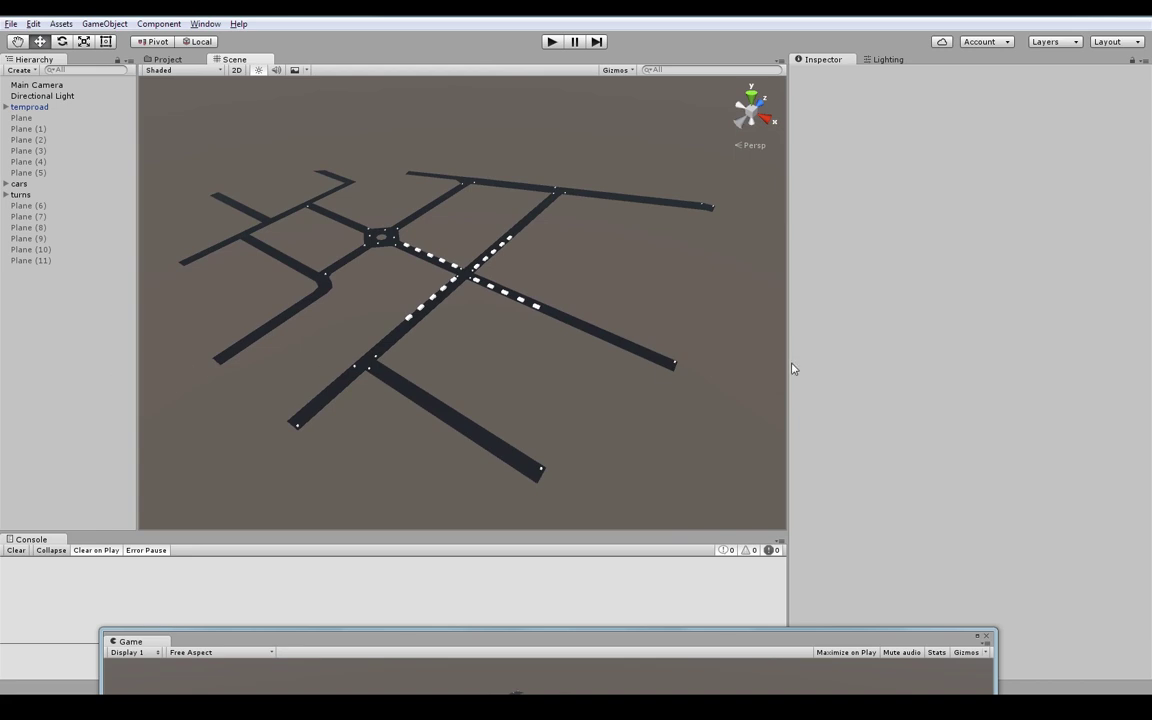
pyautogui.moveTo(790, 369); pyautogui.dragTo(1030, 363)
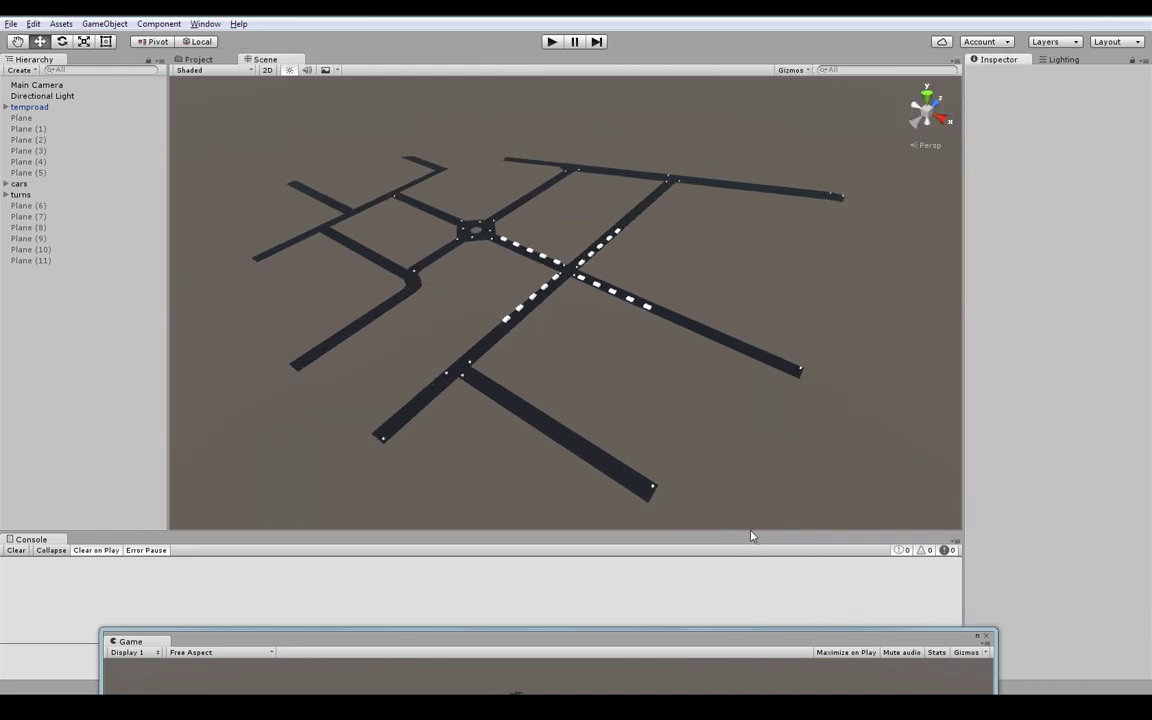
pyautogui.click(551, 42)
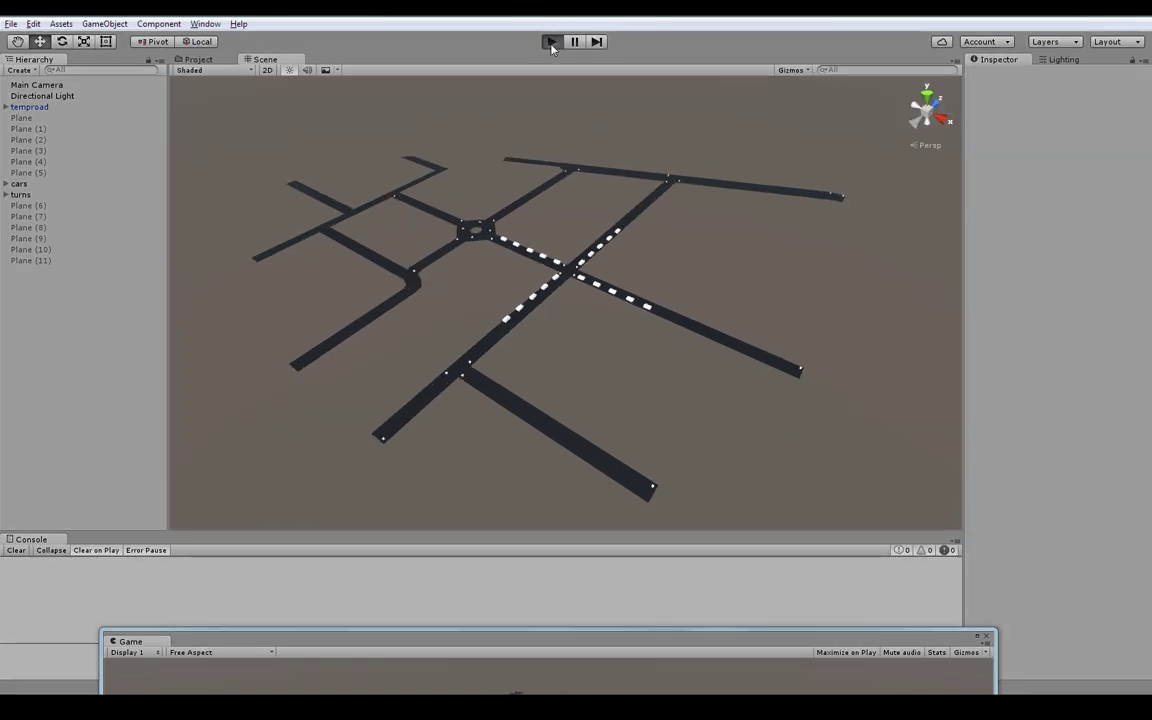
# - Examine how the cars travel through the crossroads, T-junctions and road ends from several angles around the network
pyautogui.keyDown('alt'); pyautogui.moveTo(517, 391); pyautogui.dragTo(661, 398, button='right'); pyautogui.keyUp('alt')
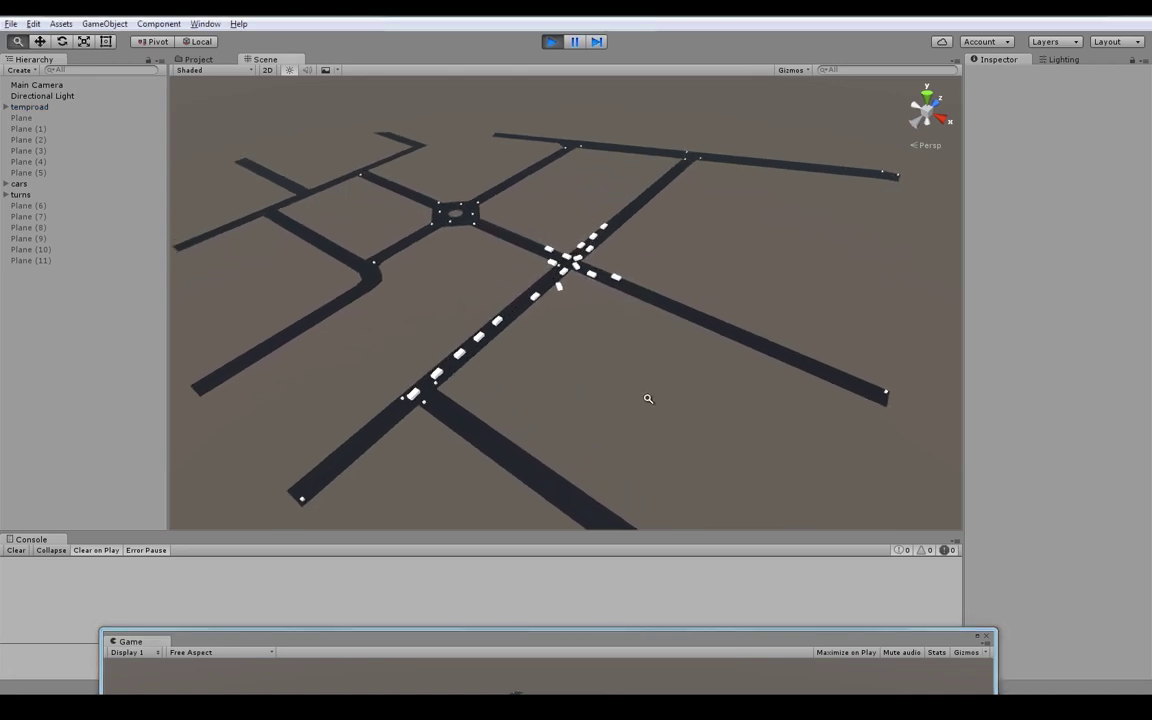
pyautogui.keyDown('alt'); pyautogui.moveTo(455, 440); pyautogui.dragTo(545, 452); pyautogui.keyUp('alt')
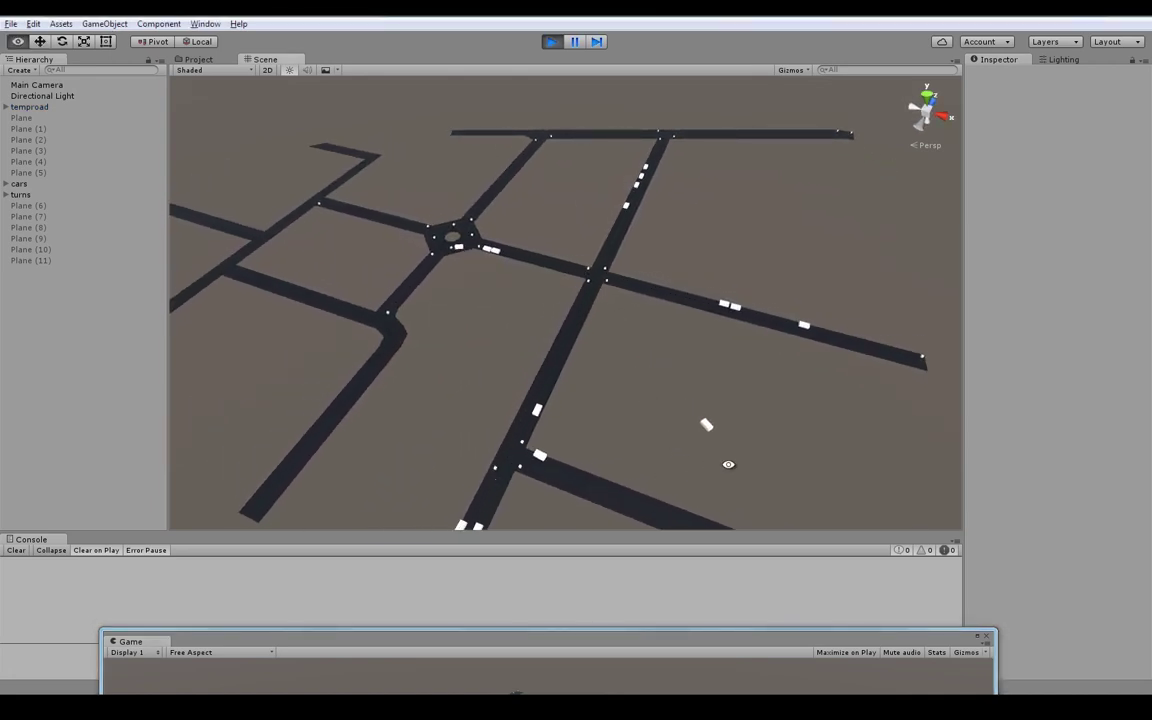
pyautogui.keyDown('alt'); pyautogui.moveTo(730, 464); pyautogui.dragTo(558, 426); pyautogui.keyUp('alt')
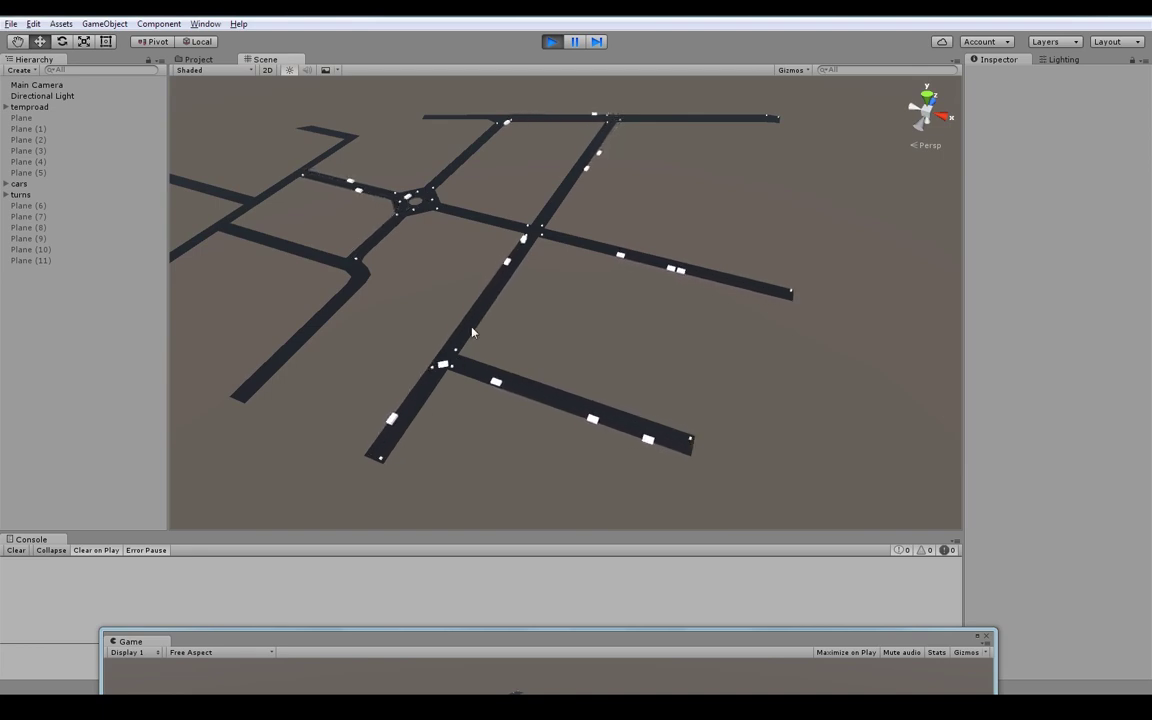
pyautogui.keyDown('alt'); pyautogui.moveTo(416, 323); pyautogui.dragTo(516, 405); pyautogui.keyUp('alt')
pyautogui.moveTo(568, 424); pyautogui.dragTo(523, 407, button='middle')
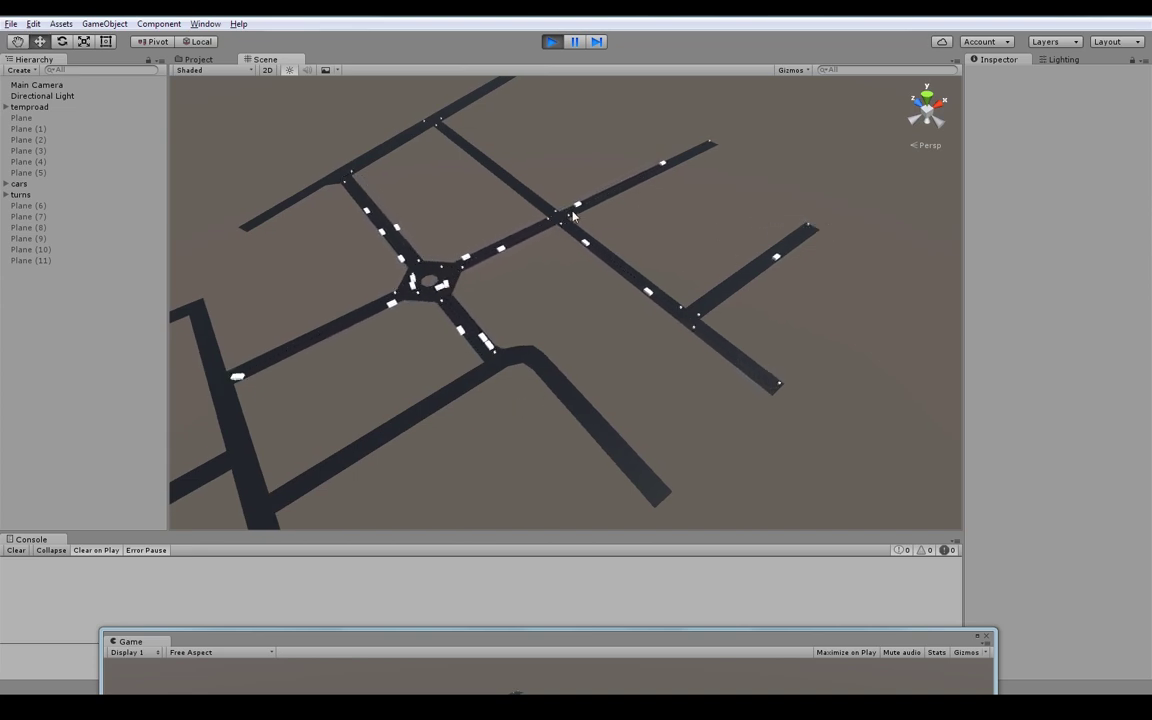
pyautogui.keyDown('alt'); pyautogui.moveTo(488, 451); pyautogui.dragTo(587, 381); pyautogui.keyUp('alt')
pyautogui.moveTo(587, 381); pyautogui.dragTo(478, 378, button='middle')
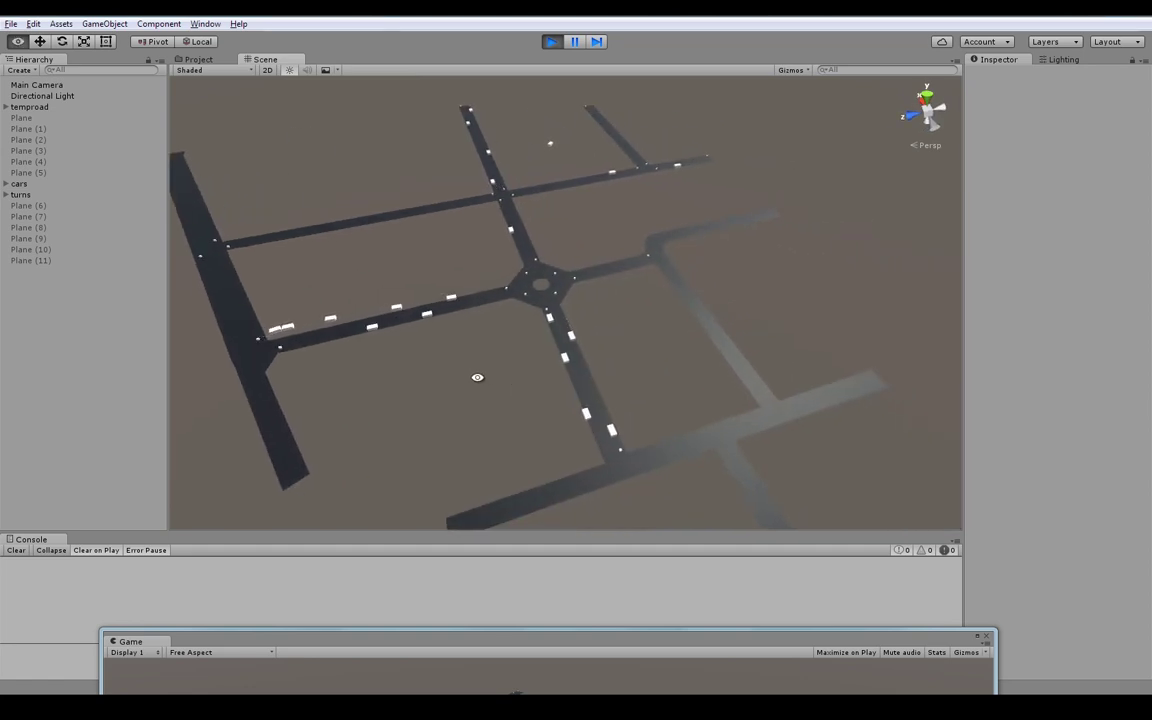
pyautogui.keyDown('alt'); pyautogui.moveTo(478, 378); pyautogui.dragTo(545, 410); pyautogui.keyUp('alt')
pyautogui.moveTo(576, 422); pyautogui.dragTo(576, 405, button='middle')
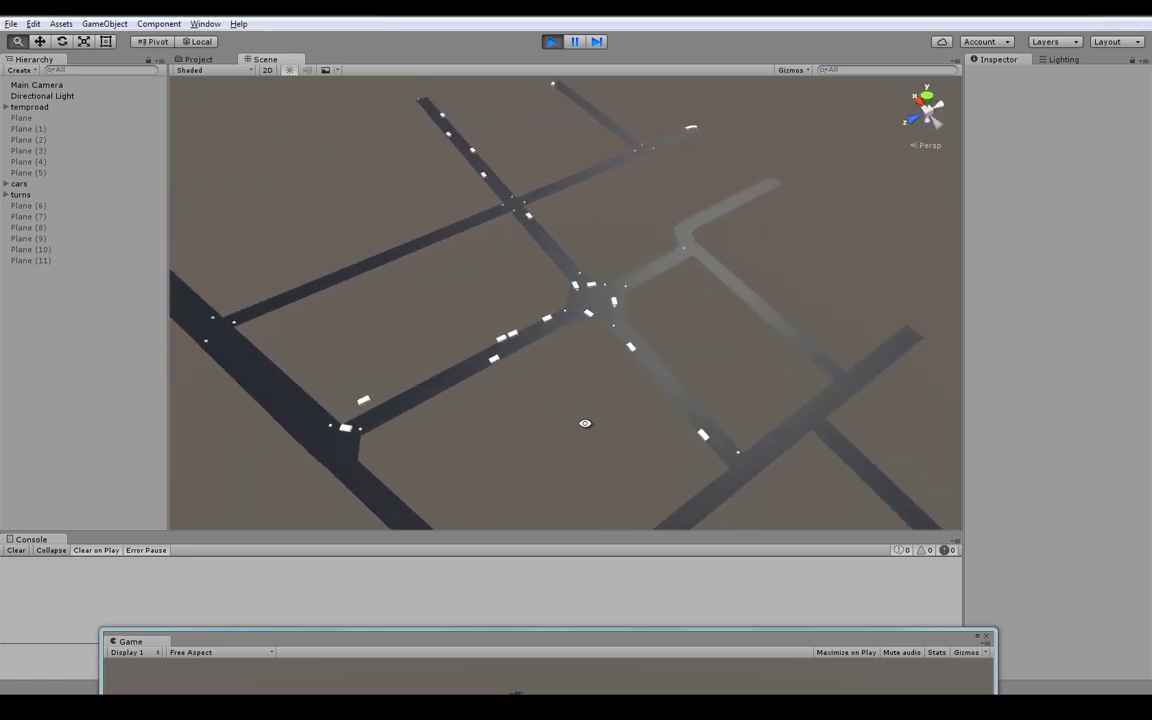
pyautogui.keyDown('alt'); pyautogui.moveTo(585, 423); pyautogui.dragTo(576, 422, button='right'); pyautogui.keyUp('alt')
pyautogui.moveTo(605, 399); pyautogui.dragTo(598, 435, button='middle')
pyautogui.scroll(2, 598, 435)
pyautogui.keyDown('alt'); pyautogui.moveTo(598, 435); pyautogui.dragTo(599, 420); pyautogui.keyUp('alt')
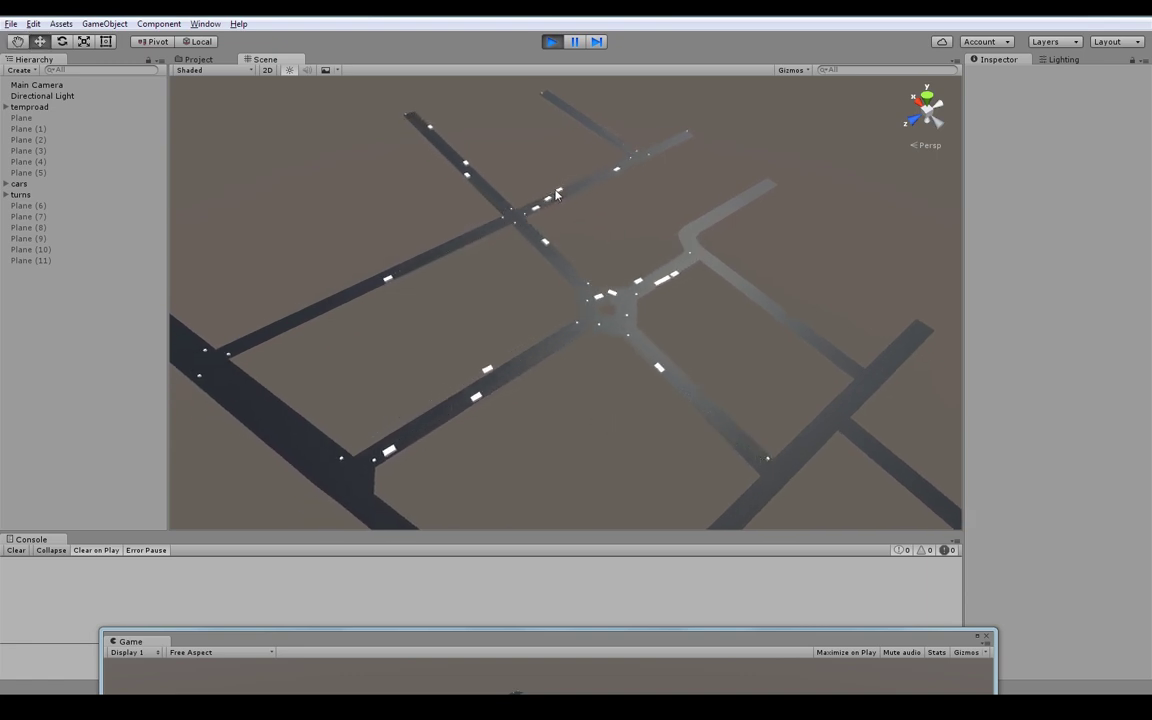
pyautogui.keyDown('alt'); pyautogui.moveTo(516, 428); pyautogui.dragTo(560, 406); pyautogui.keyUp('alt')
pyautogui.keyDown('alt'); pyautogui.moveTo(446, 404); pyautogui.dragTo(481, 404, button='right'); pyautogui.keyUp('alt')
pyautogui.keyDown('alt'); pyautogui.moveTo(481, 404); pyautogui.dragTo(517, 404); pyautogui.keyUp('alt')
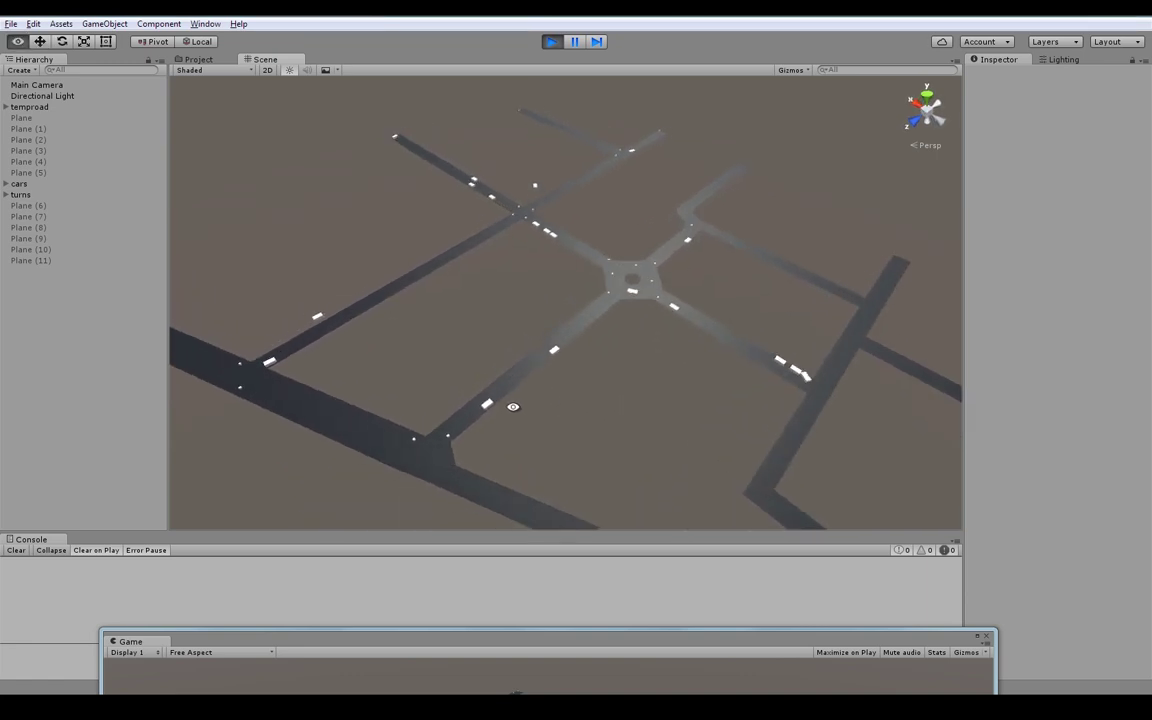
pyautogui.moveTo(586, 338); pyautogui.dragTo(586, 383, button='middle')
pyautogui.keyDown('alt'); pyautogui.moveTo(586, 383); pyautogui.dragTo(534, 380); pyautogui.keyUp('alt')
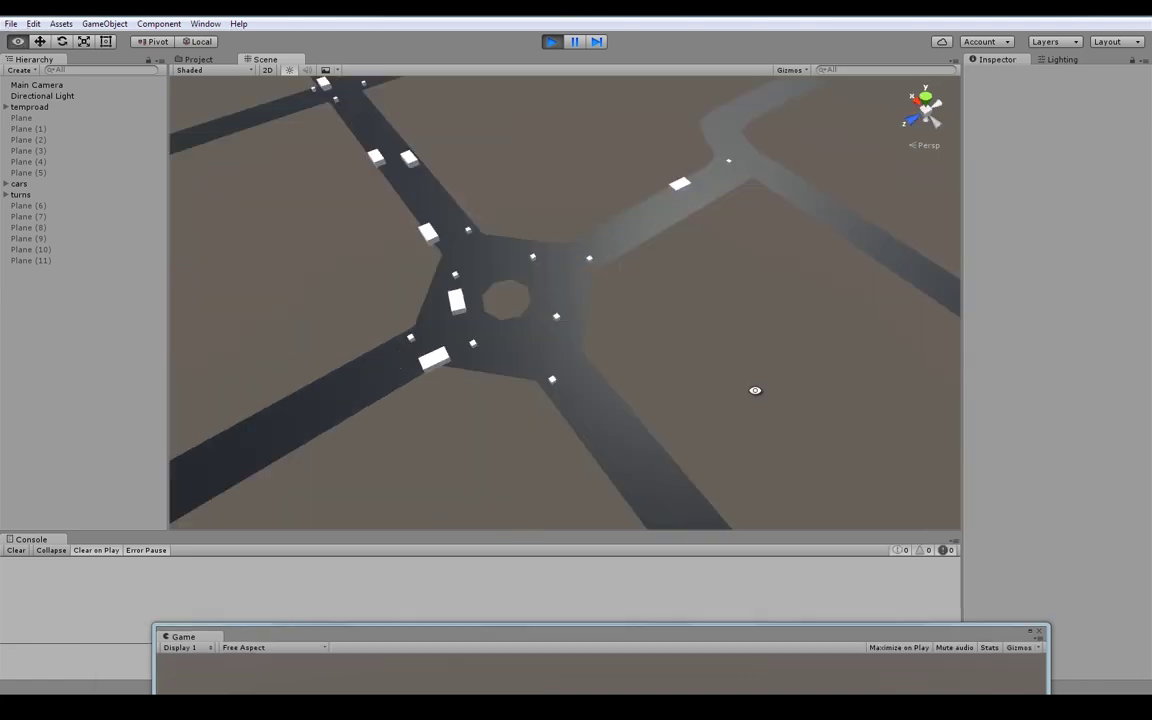
# - Examine the cars circulating around the roundabout up close, and the traffic across the entire road network
pyautogui.keyDown('alt'); pyautogui.moveTo(753, 391); pyautogui.dragTo(654, 388); pyautogui.keyUp('alt')
pyautogui.keyDown('alt'); pyautogui.moveTo(520, 442); pyautogui.dragTo(579, 445, button='right'); pyautogui.keyUp('alt')
pyautogui.moveTo(563, 442); pyautogui.dragTo(572, 446)
pyautogui.moveTo(572, 446); pyautogui.dragTo(573, 447, button='middle')
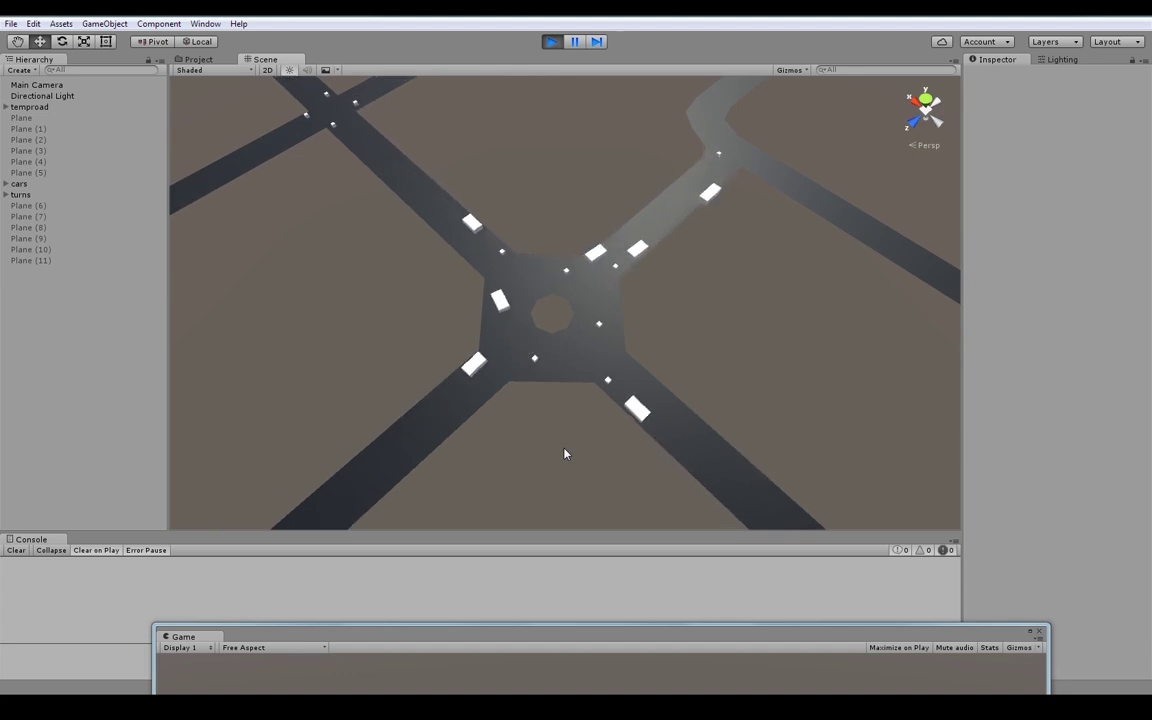
pyautogui.scroll(-10, 564, 454)
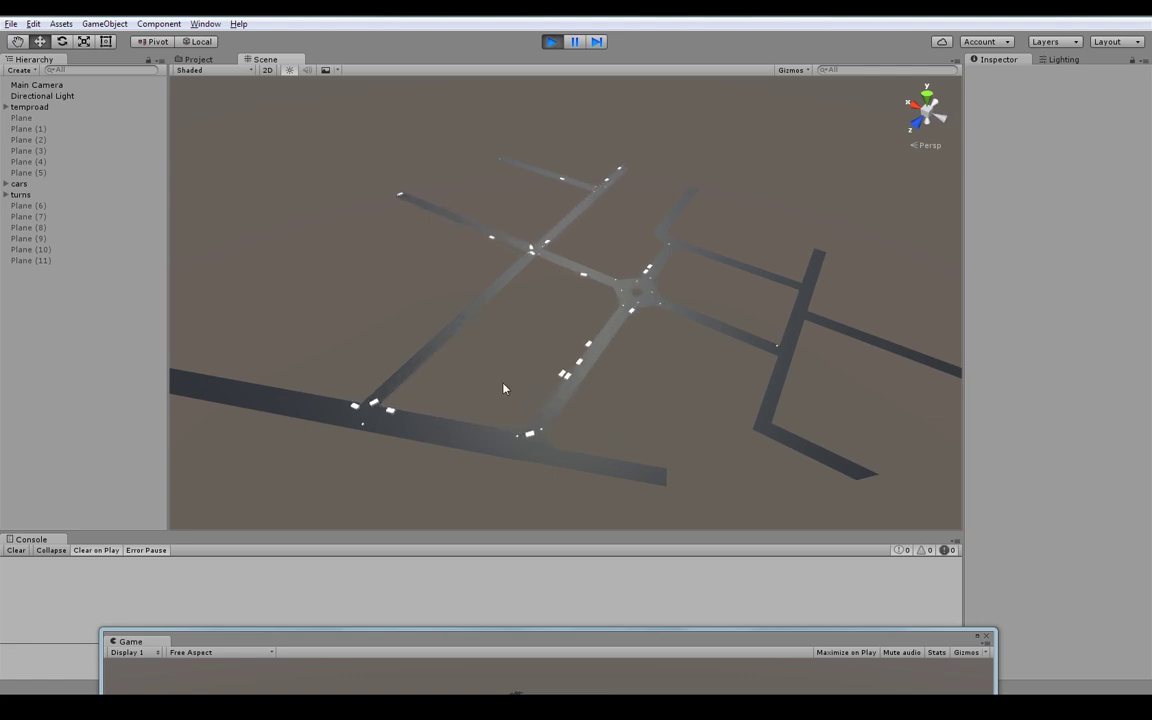
pyautogui.moveTo(413, 315); pyautogui.dragTo(413, 328)
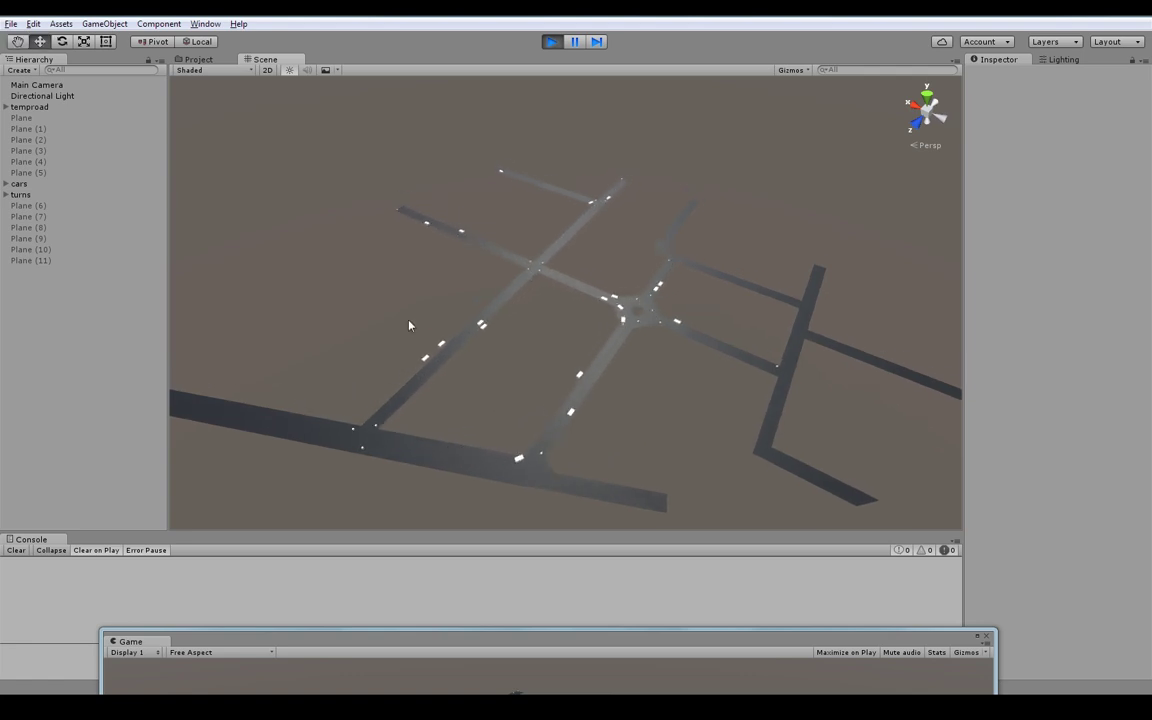